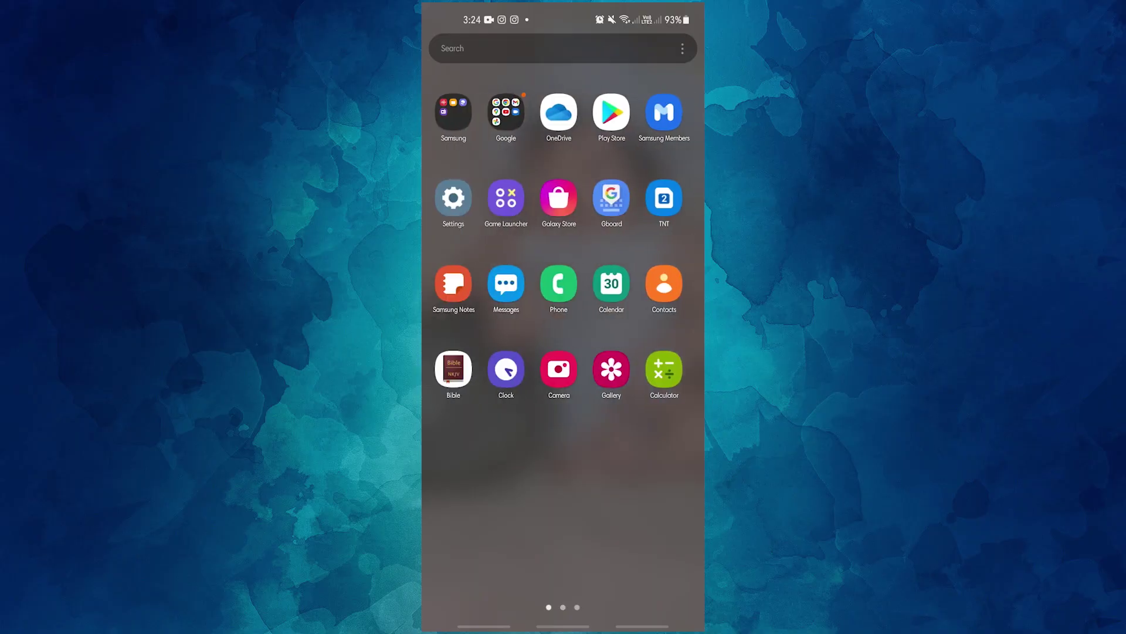
Switch on Keep screen on while viewing under Advanced features > Motions and gestures.
click(458, 197)
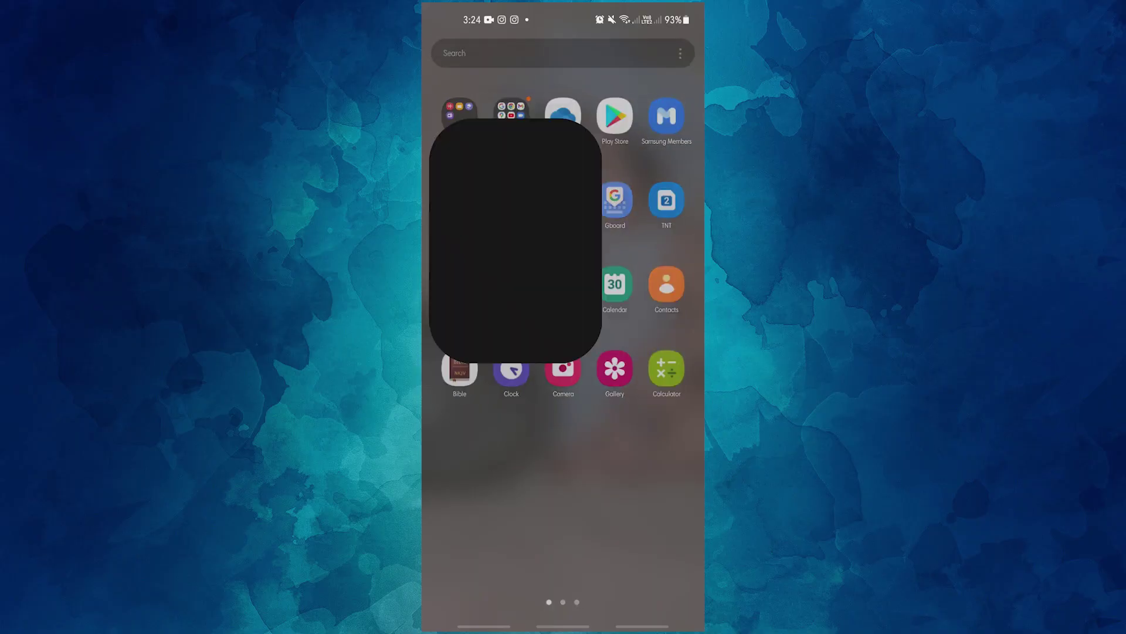
scroll(563, 352, down, 5)
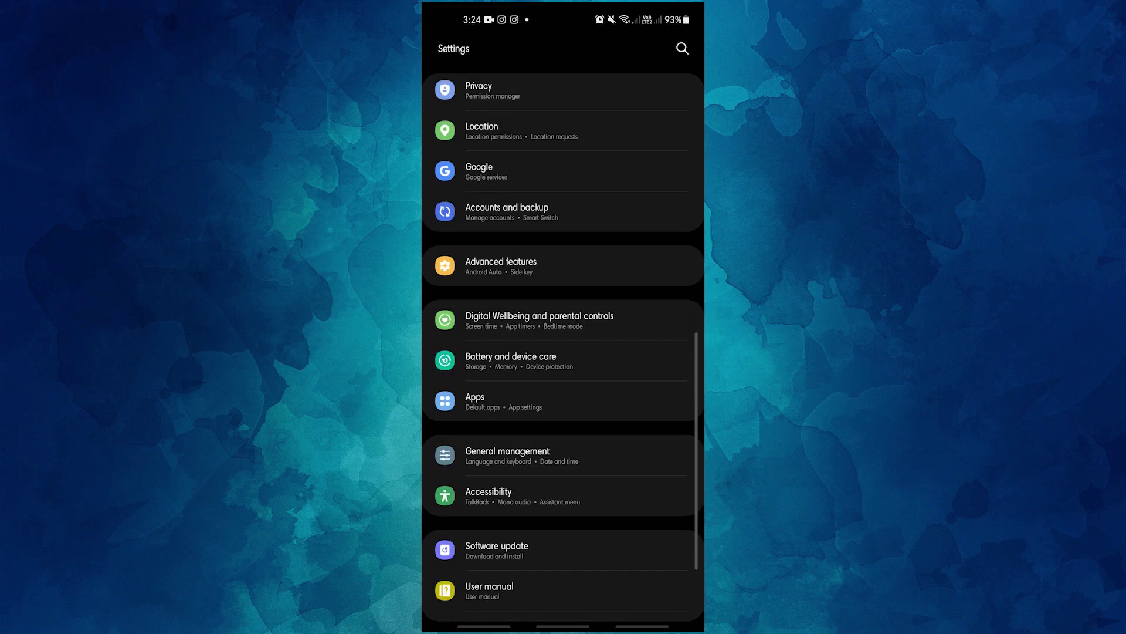
click(563, 265)
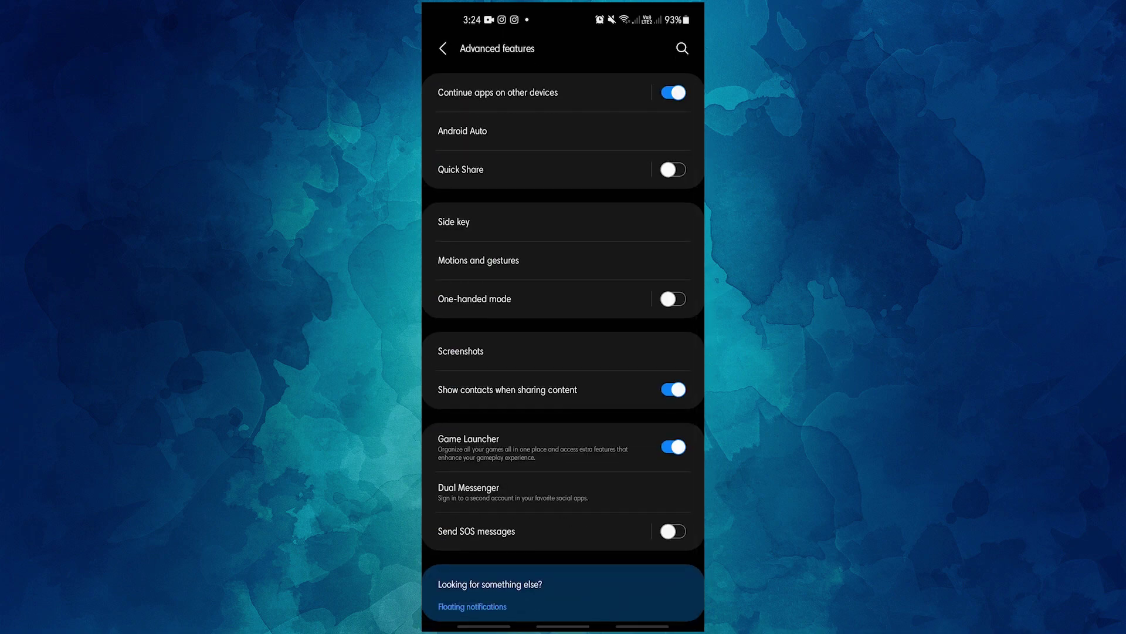
click(564, 261)
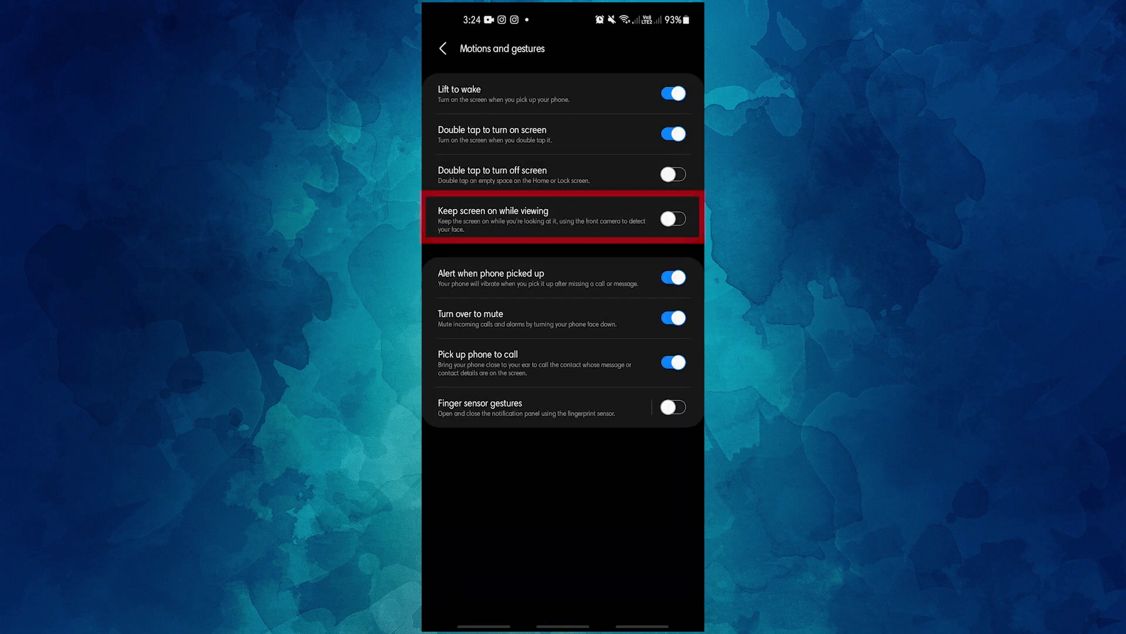
click(673, 218)
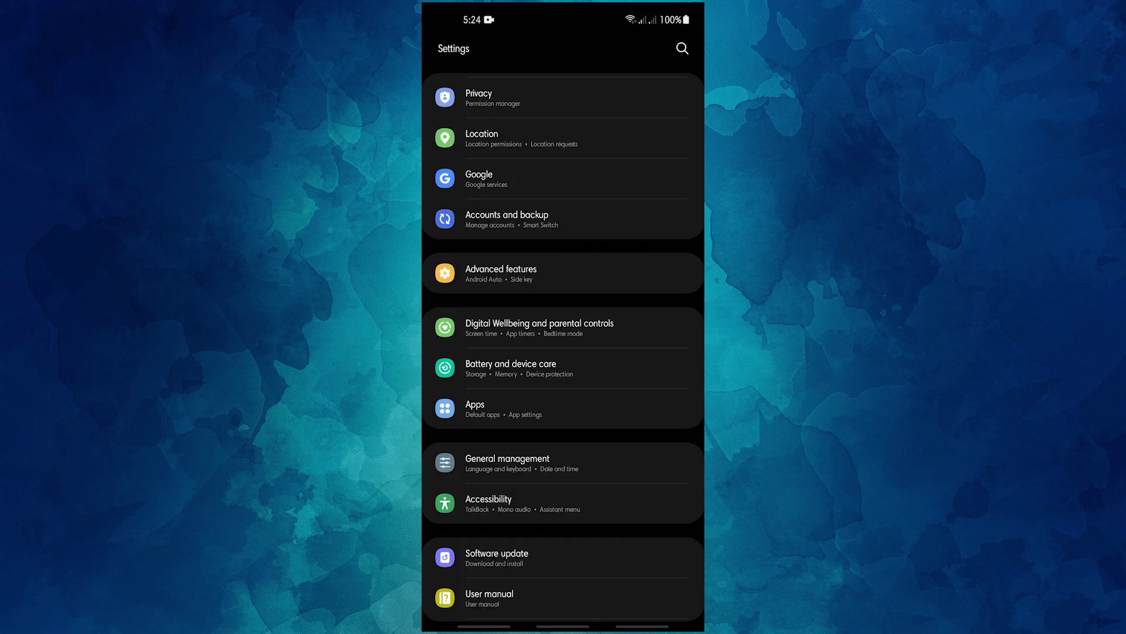
Start Factory data reset from General management > Reset and confirm the PIN.
click(507, 462)
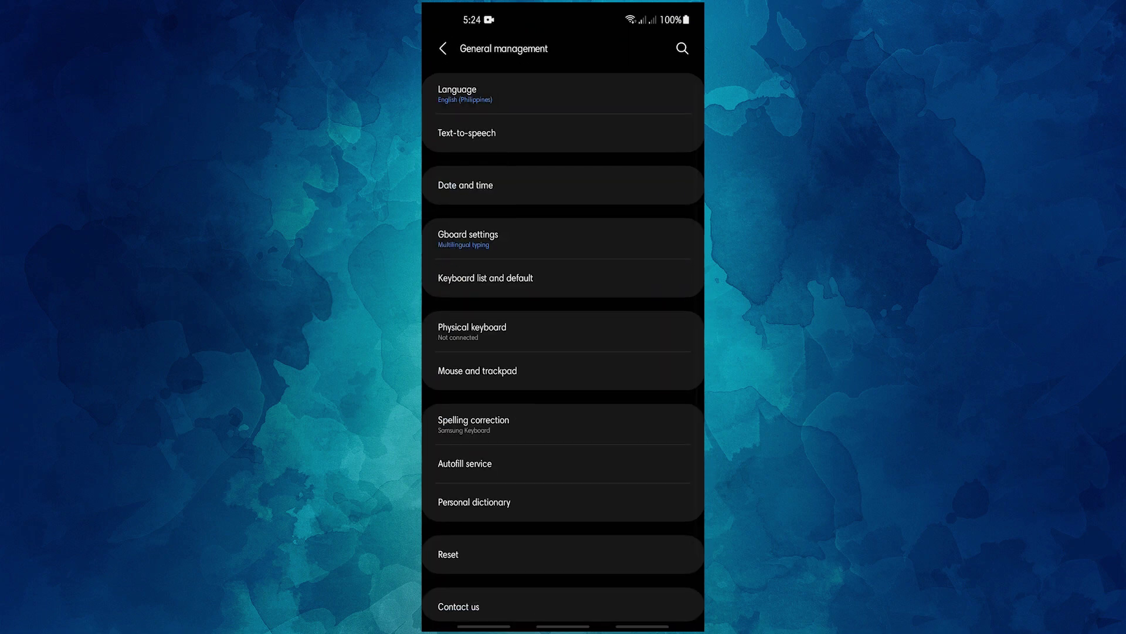
click(564, 553)
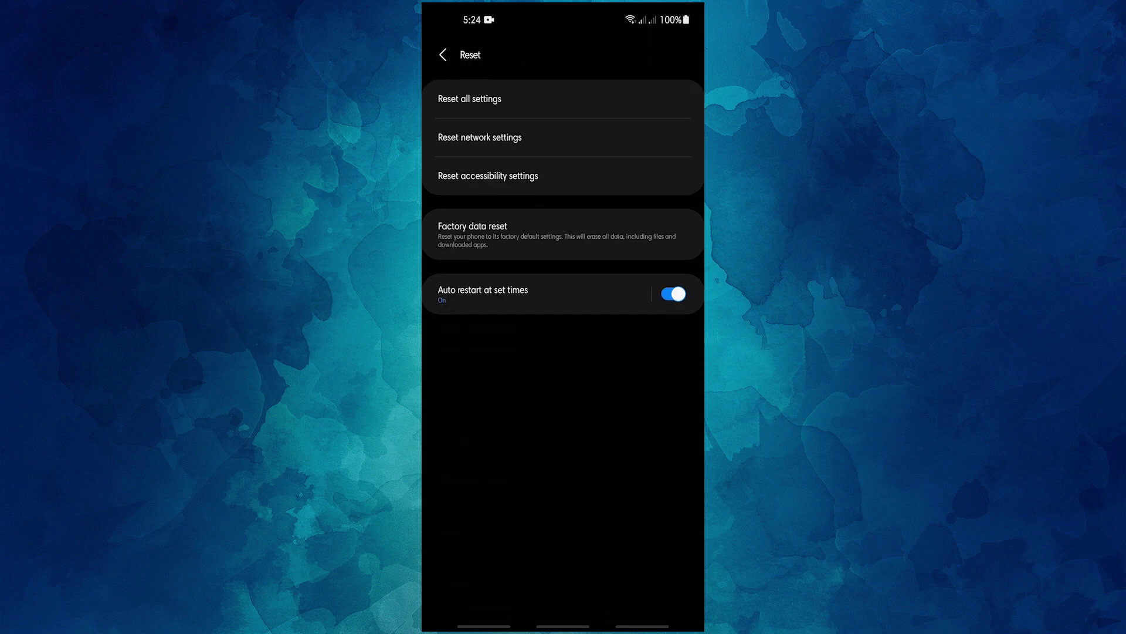
click(564, 233)
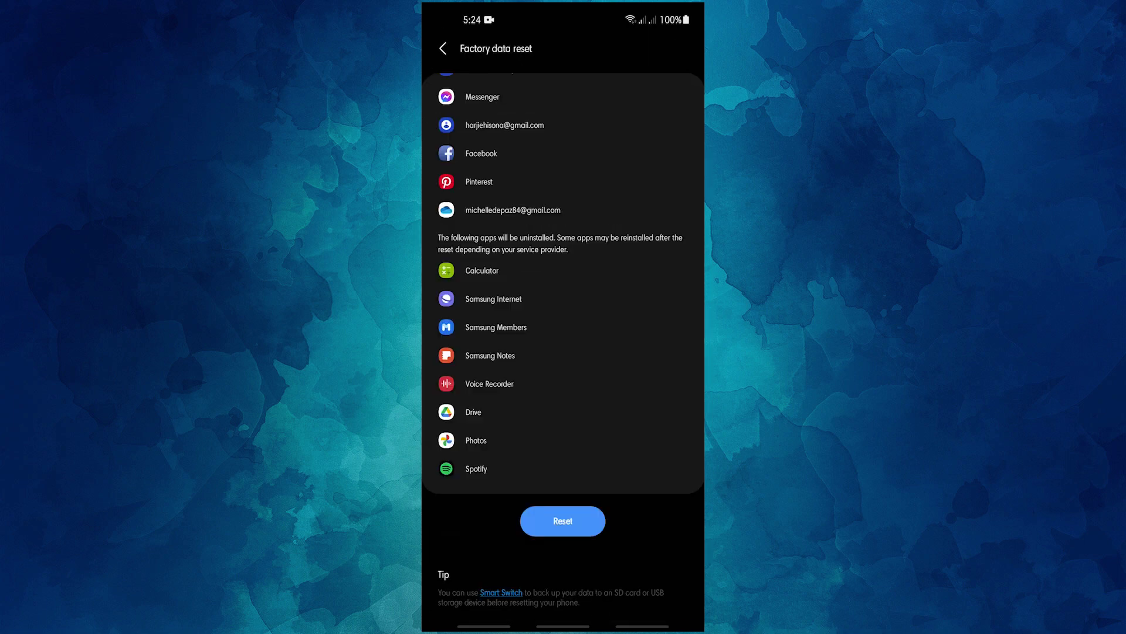
click(562, 520)
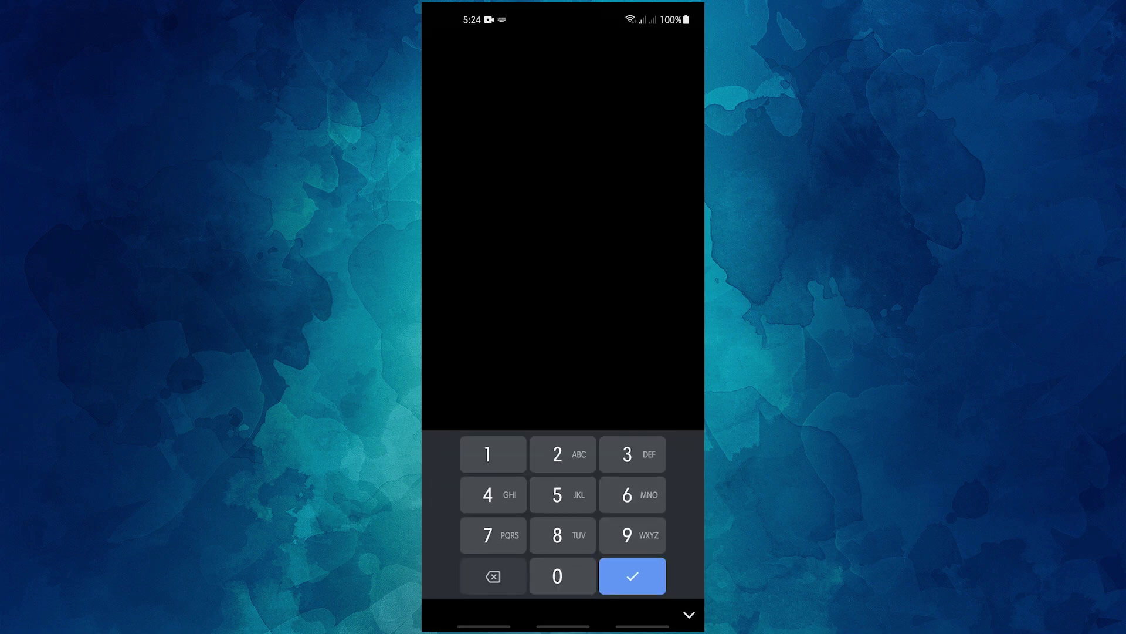
click(632, 575)
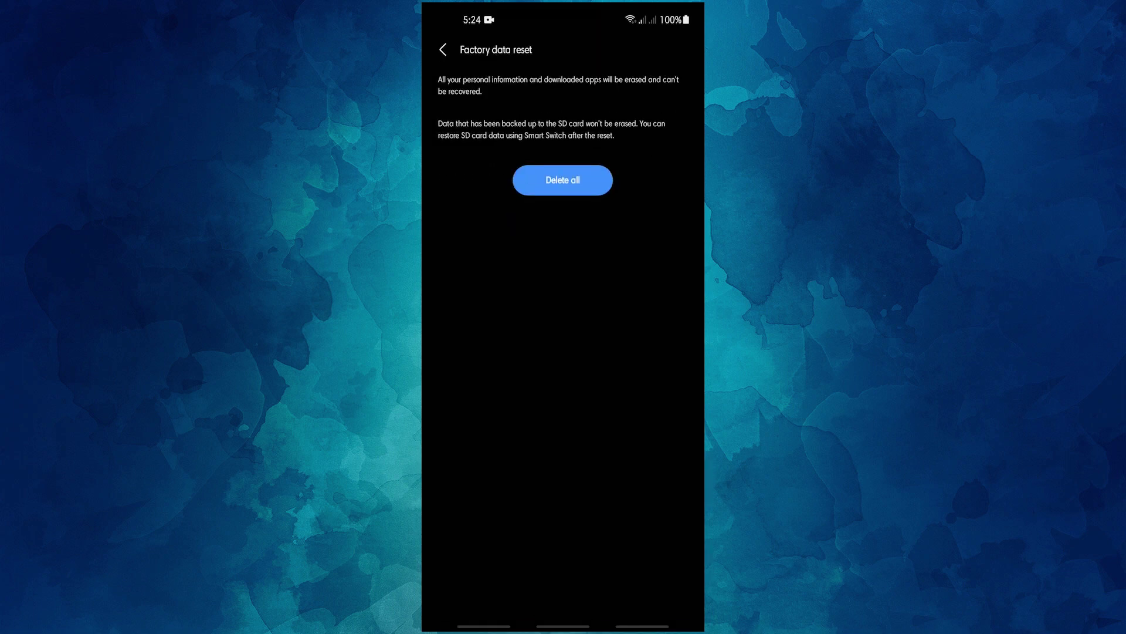